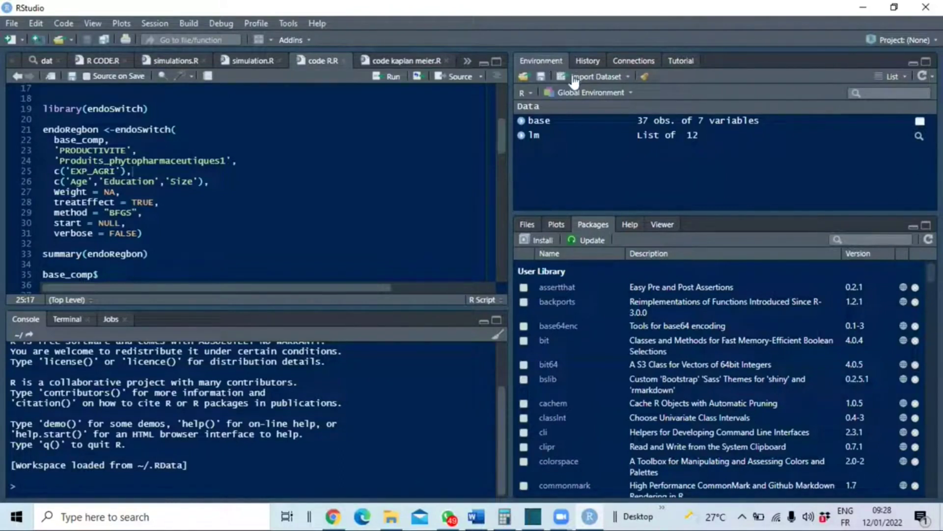
- Show the Environment pane's Import Dataset options (text, Excel, SPSS, SAS, Stata)
left_click(600, 78)
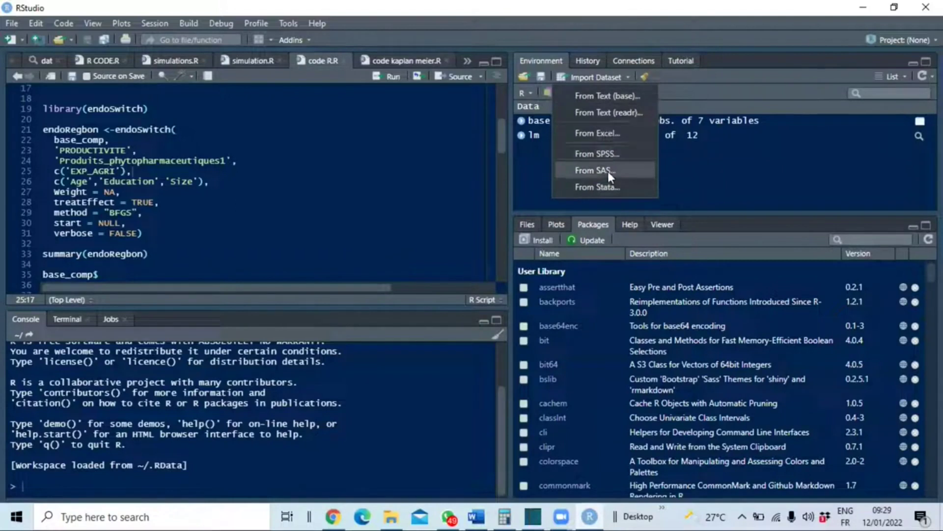
- Pick From Stata... in the Import Dataset list to start importing a Stata file
left_click(606, 186)
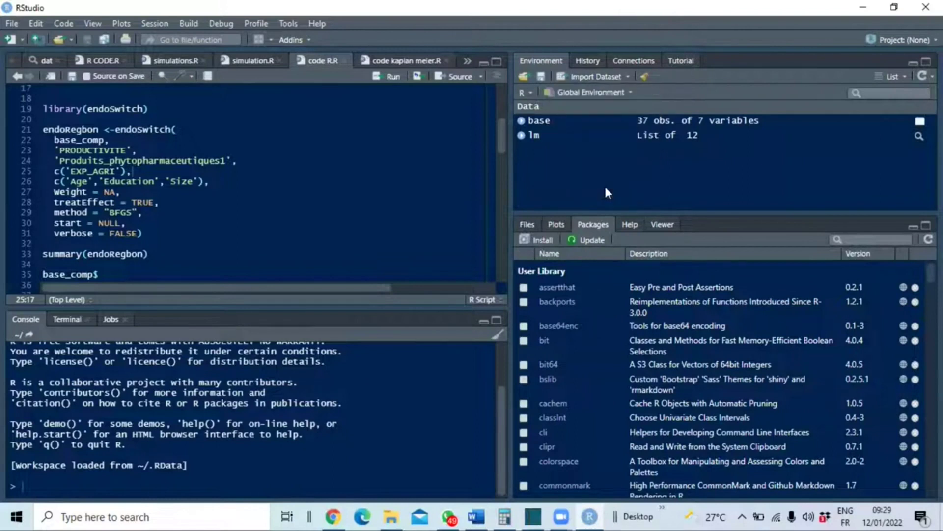